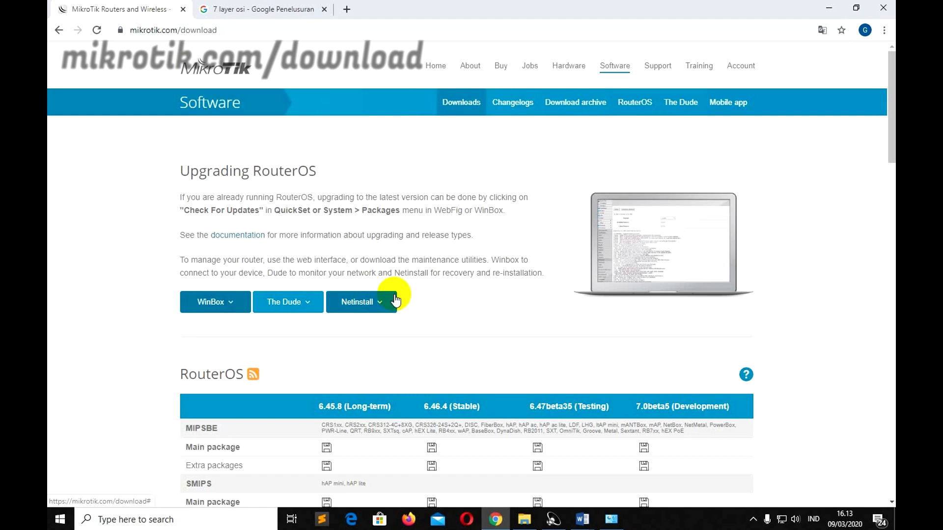
Step: Check the WinBox versions offered on the MikroTik download page and launch the installed WinBox application
{"action": "left_click", "coordinate": [239, 308]}
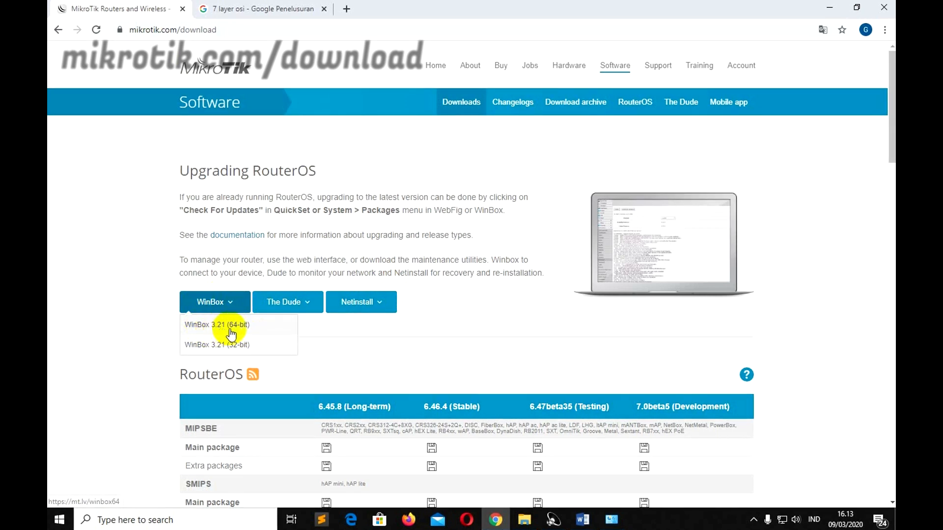
{"action": "left_click", "coordinate": [829, 10]}
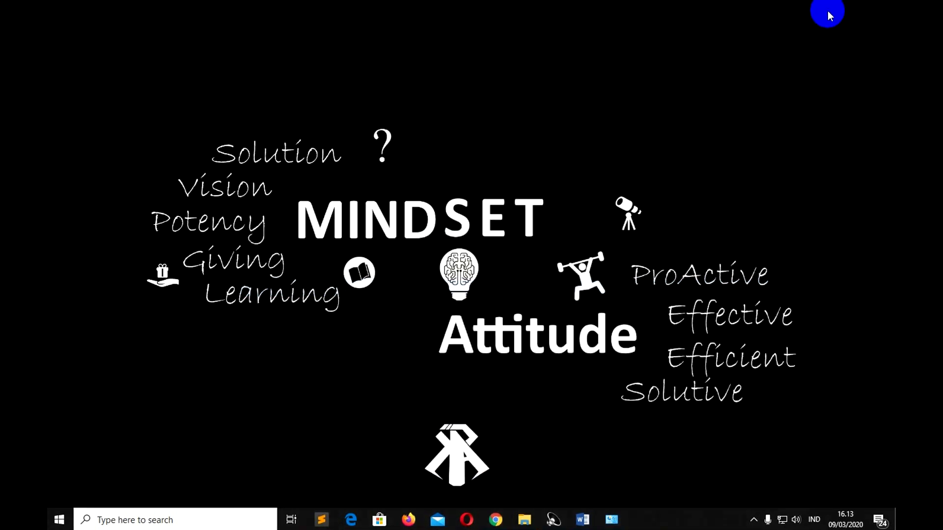
{"action": "left_click", "coordinate": [119, 514]}
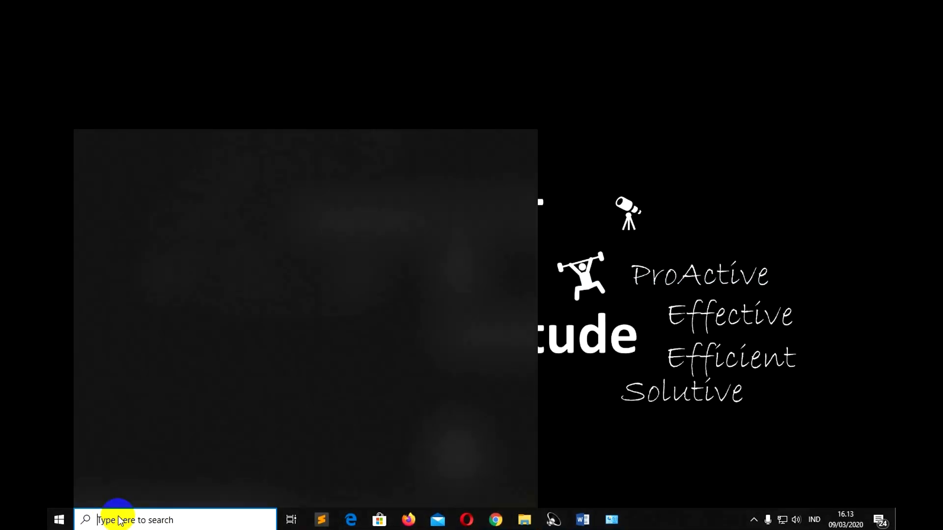
{"action": "type", "text": "winb"}
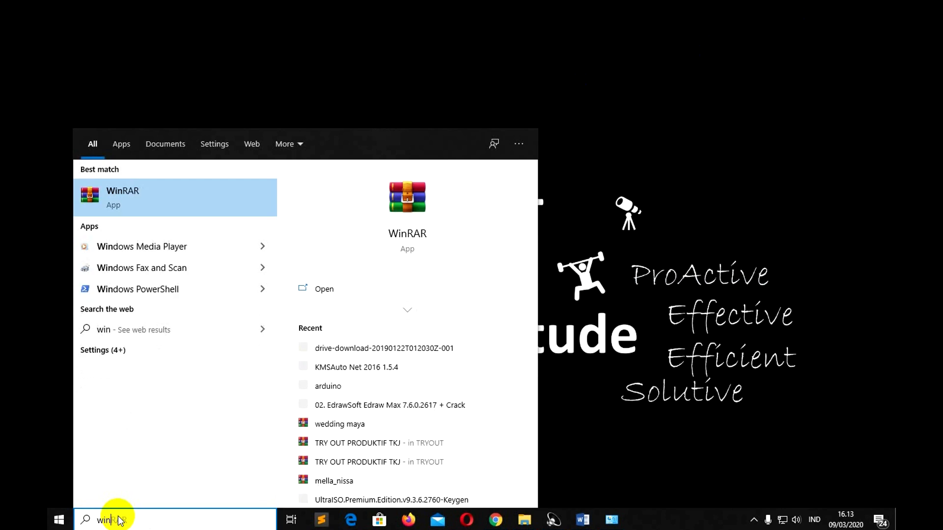
{"action": "left_click", "coordinate": [142, 202]}
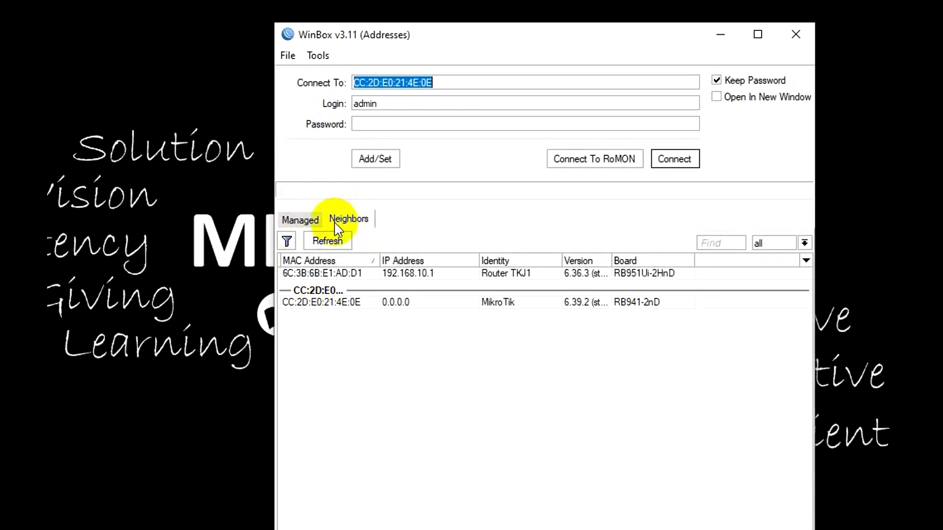
Step: Connect to the neighboring router at MAC address CC:2D:E0:21:4E:0E as admin with a blank password
{"action": "left_click", "coordinate": [348, 222]}
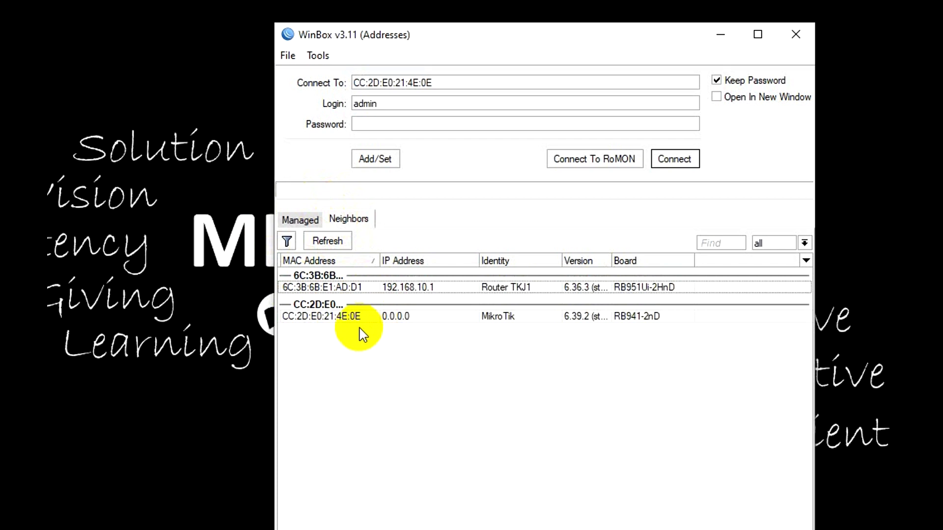
{"action": "left_click", "coordinate": [336, 317]}
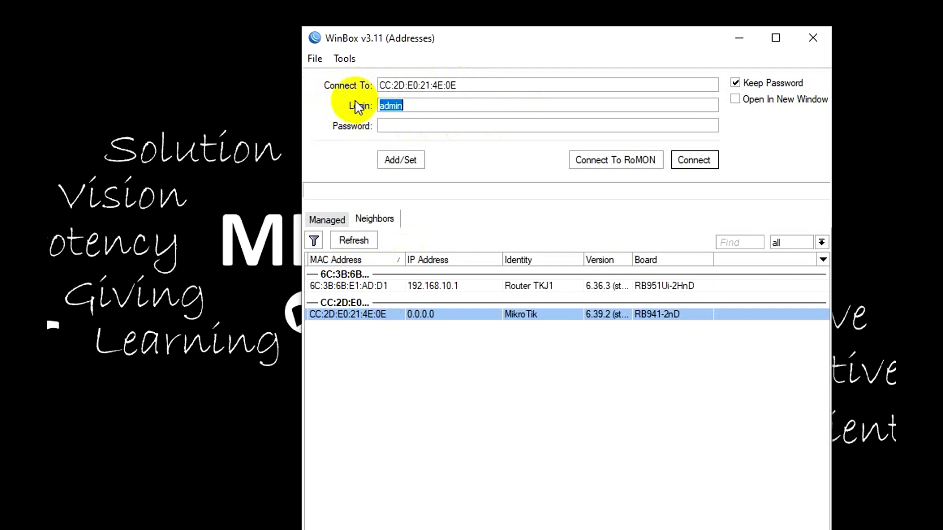
{"action": "left_click", "coordinate": [407, 107]}
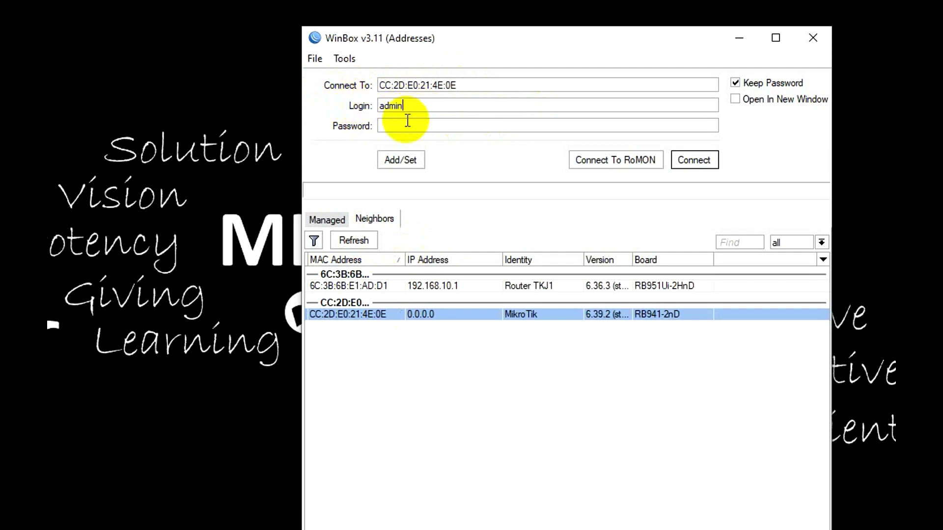
{"action": "left_click", "coordinate": [388, 126]}
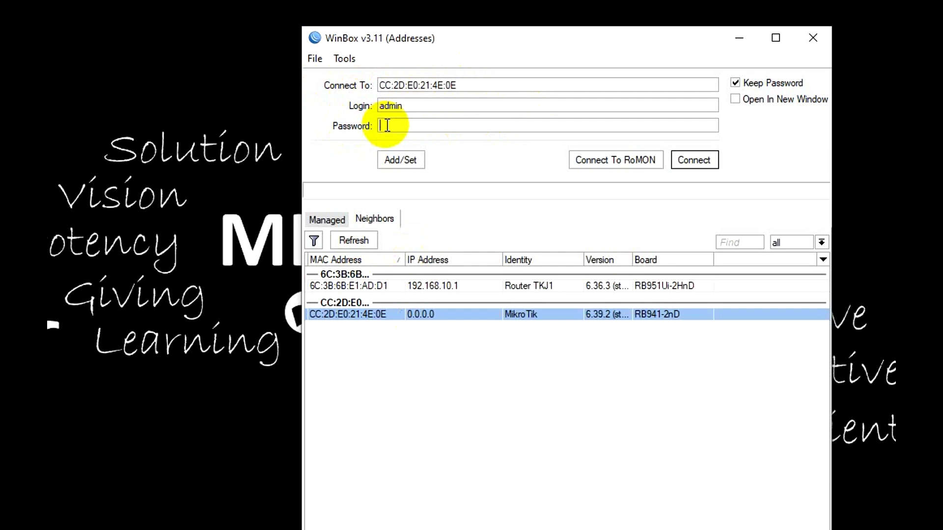
{"action": "left_click", "coordinate": [688, 166]}
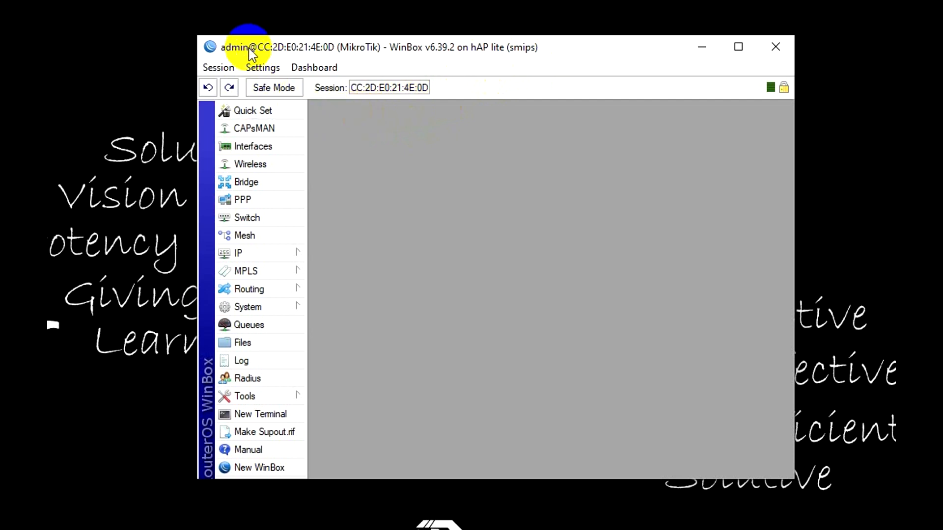
{"action": "left_click_drag", "start_coordinate": [342, 49], "coordinate": [354, 27]}
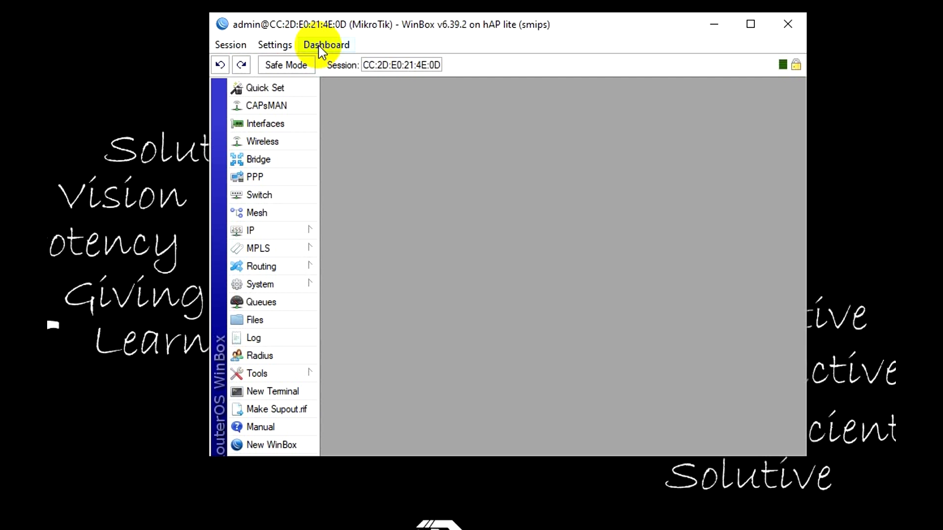
Step: Start a new entry in the router's IP address list with the address 200.200.200.1/24
{"action": "left_click", "coordinate": [294, 231]}
{"action": "left_click", "coordinate": [353, 267]}
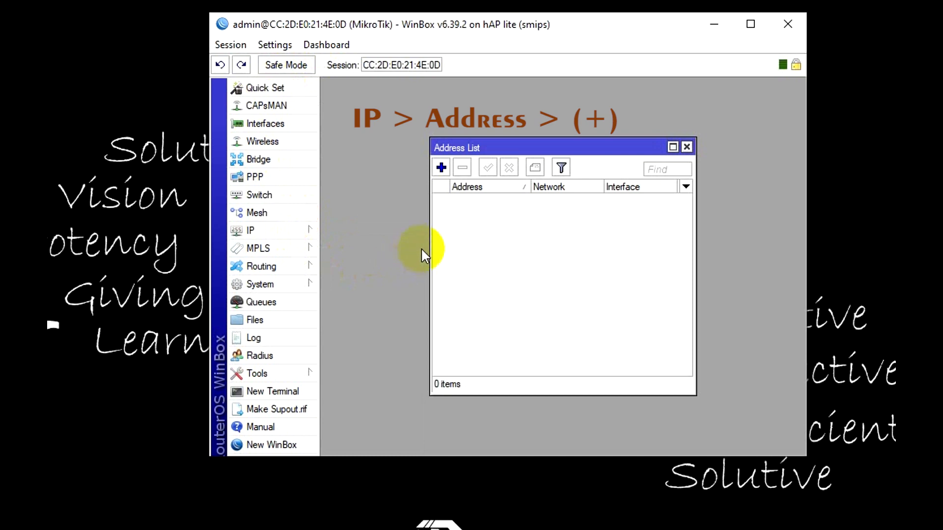
{"action": "left_click", "coordinate": [438, 171]}
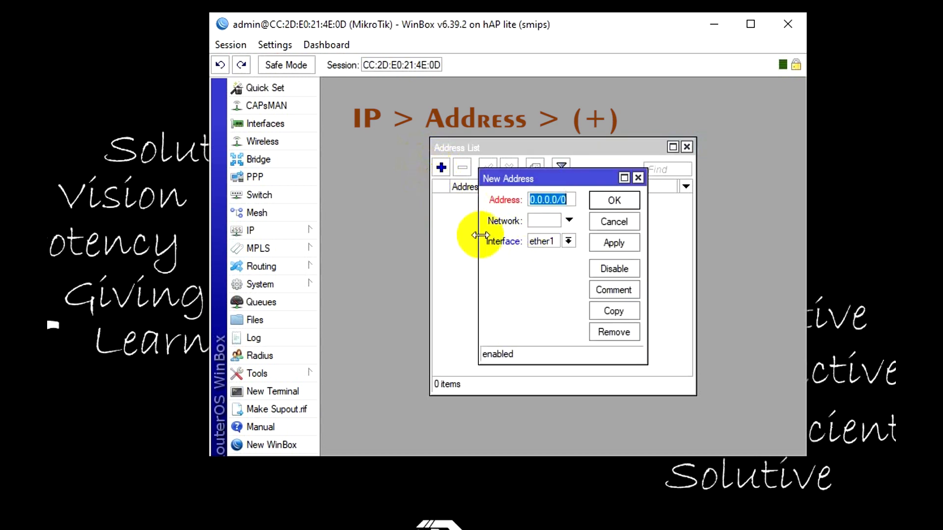
{"action": "type", "text": "200.200.2"}
{"action": "type", "text": "00.1"}
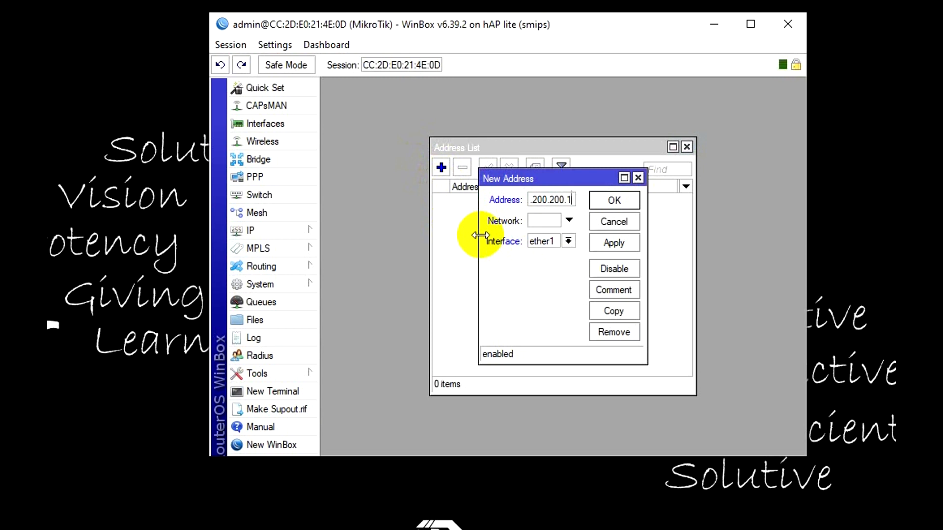
{"action": "type", "text": "/24"}
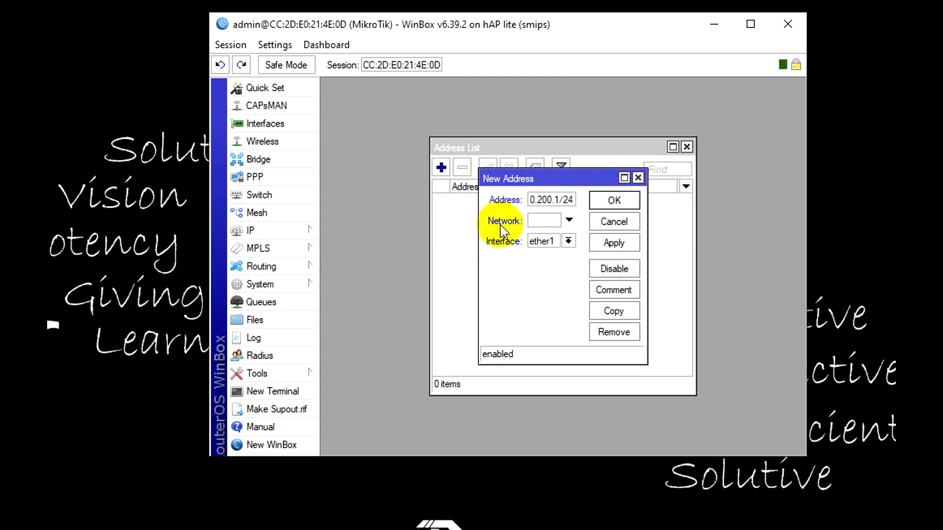
Step: Assign the new address to interface ether1, save the entry and close the address list
{"action": "left_click", "coordinate": [568, 241]}
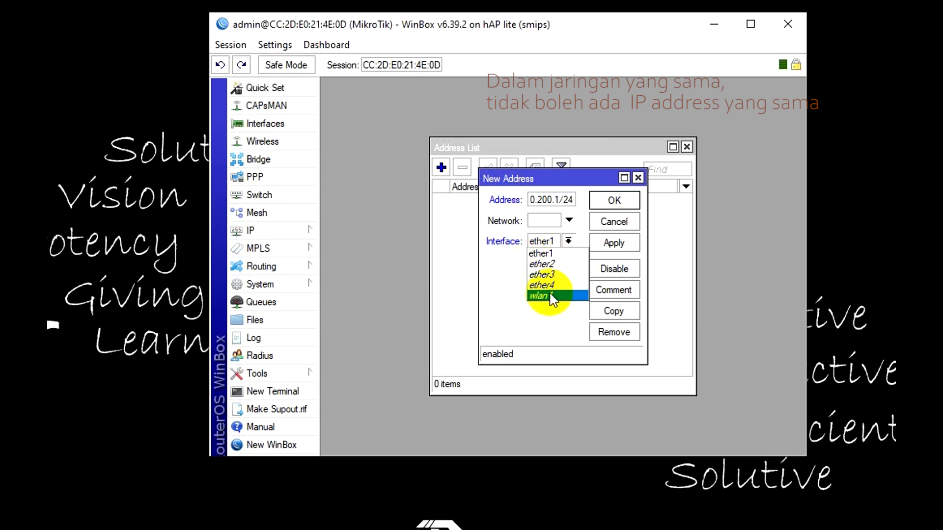
{"action": "left_click", "coordinate": [544, 255]}
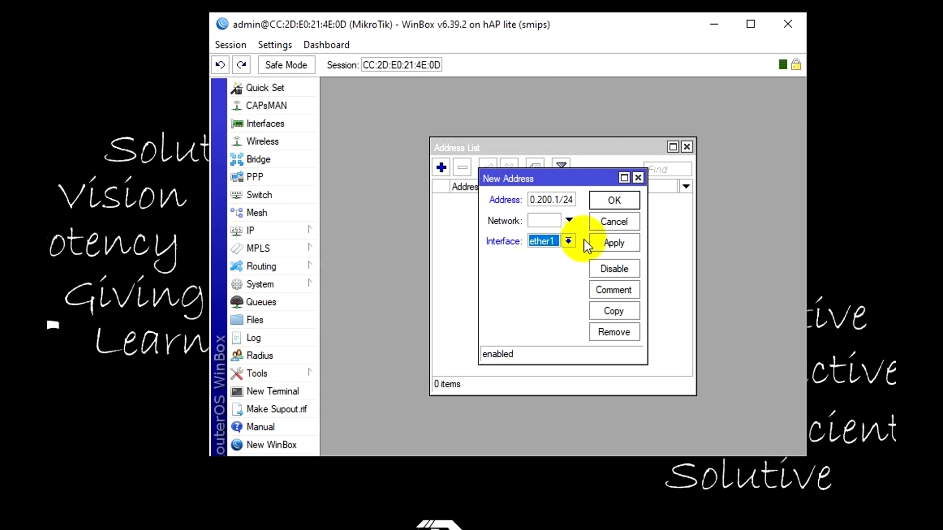
{"action": "left_click", "coordinate": [611, 244]}
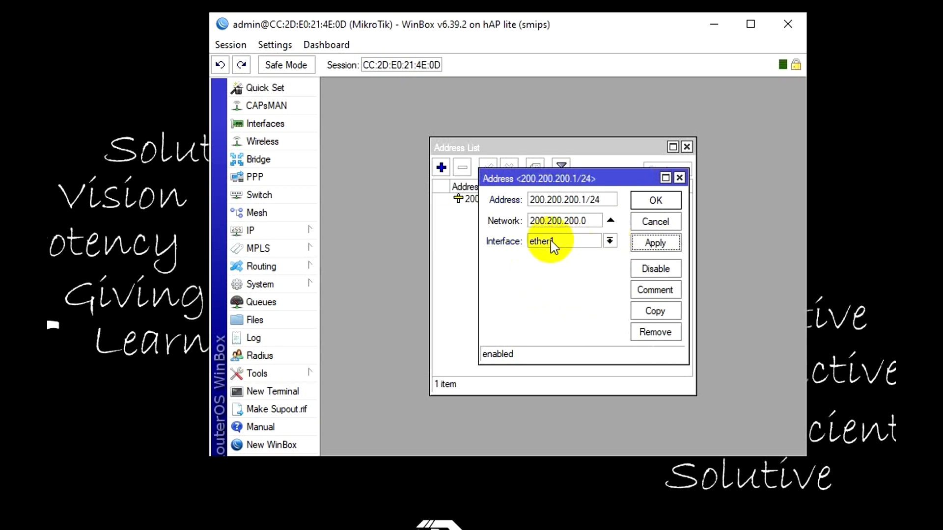
{"action": "left_click_drag", "start_coordinate": [601, 200], "coordinate": [581, 199]}
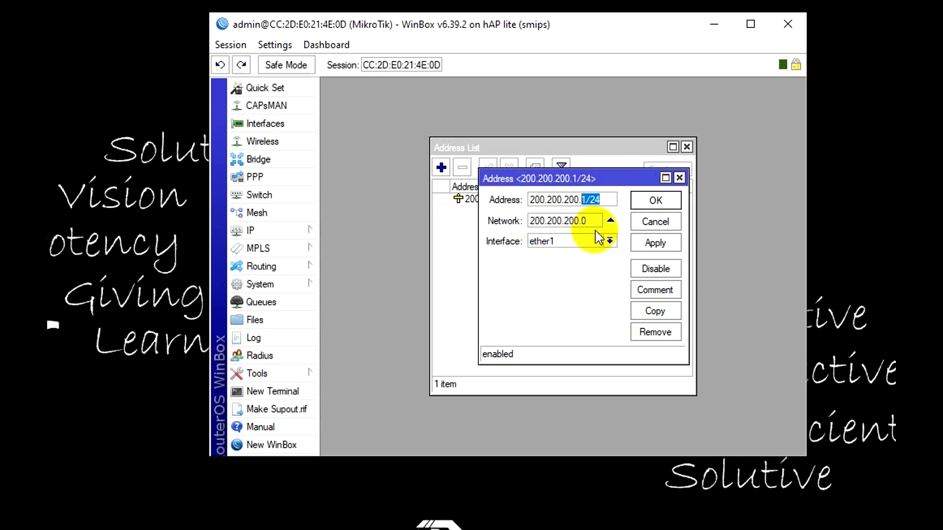
{"action": "left_click", "coordinate": [657, 200]}
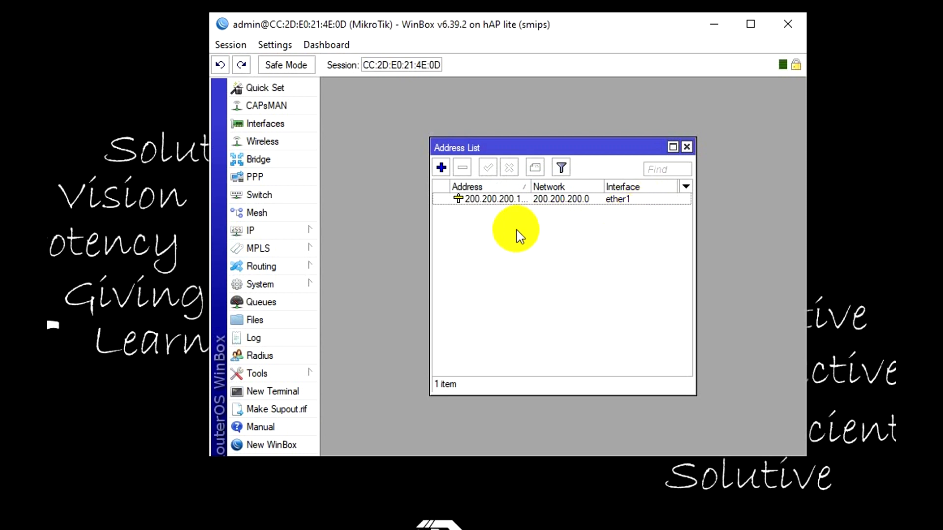
{"action": "left_click", "coordinate": [687, 147]}
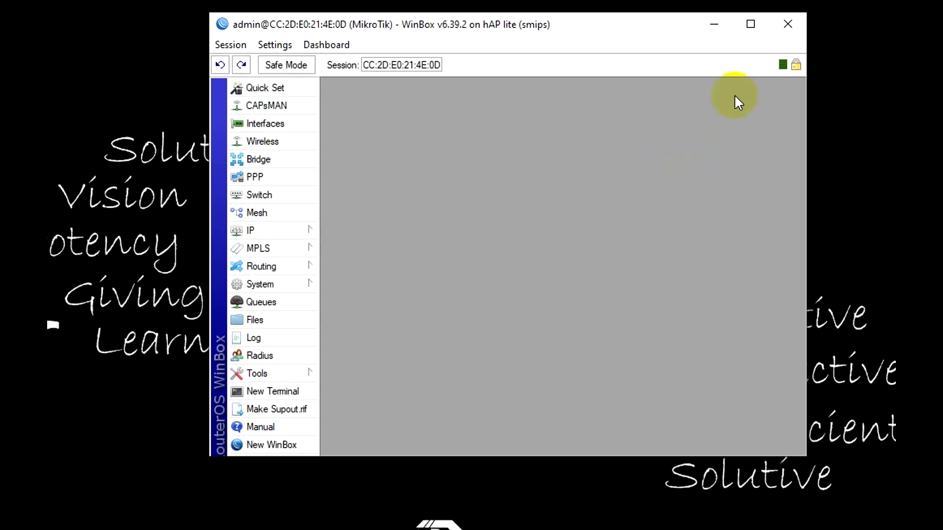
Step: Close the router session and relaunch WinBox
{"action": "left_click", "coordinate": [785, 24]}
{"action": "left_click", "coordinate": [103, 529]}
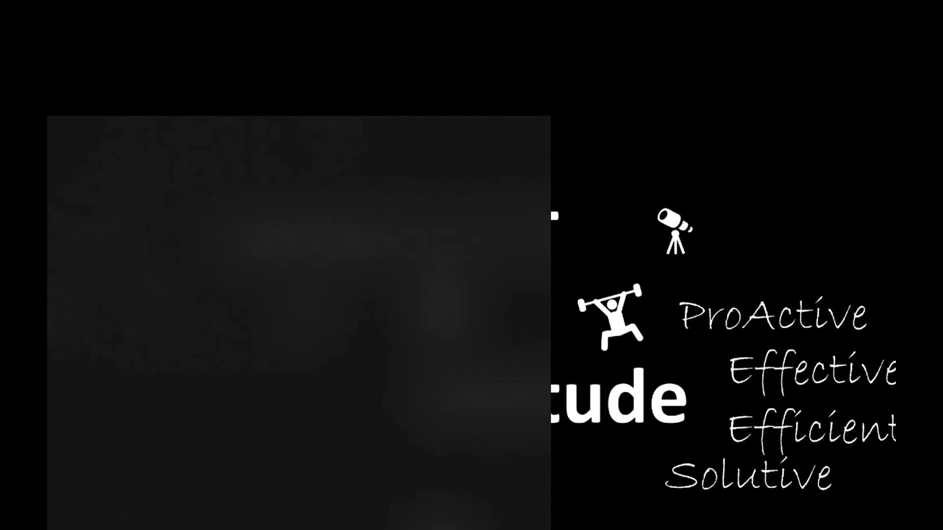
{"action": "type", "text": "winb"}
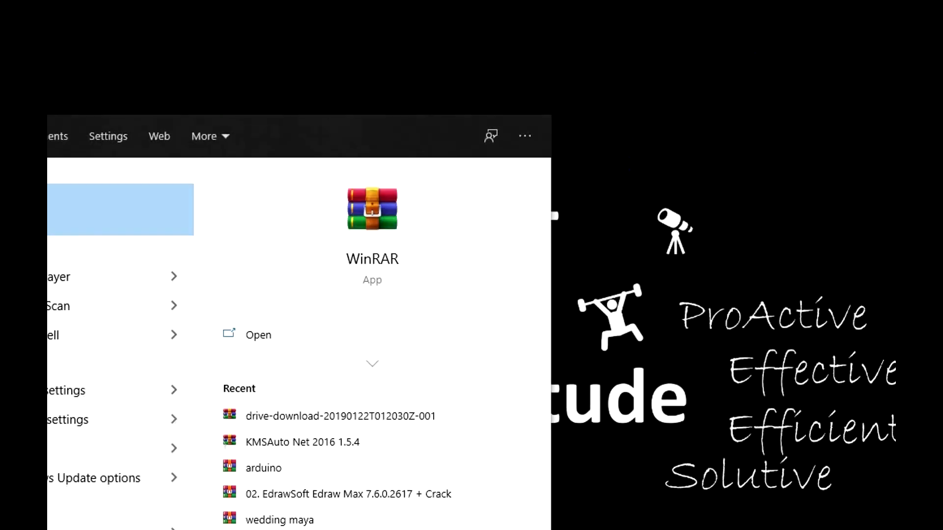
{"action": "left_click", "coordinate": [49, 190]}
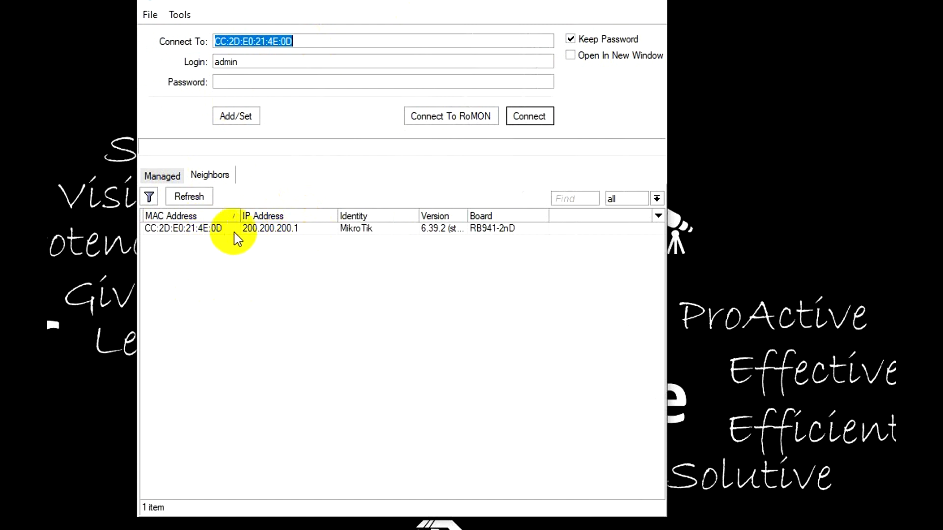
Step: Try to connect to the router through its IP address 200.200.200.1 as admin with a blank password
{"action": "left_click", "coordinate": [258, 228]}
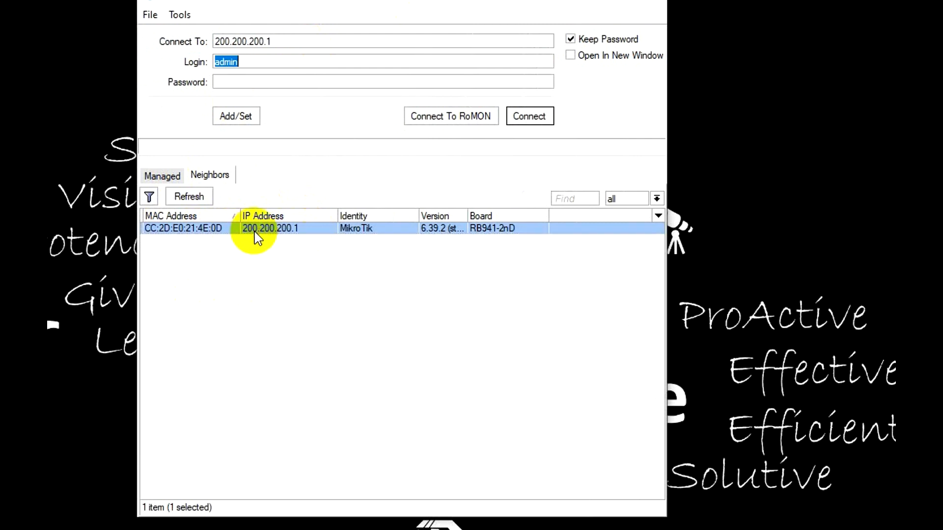
{"action": "left_click", "coordinate": [249, 59]}
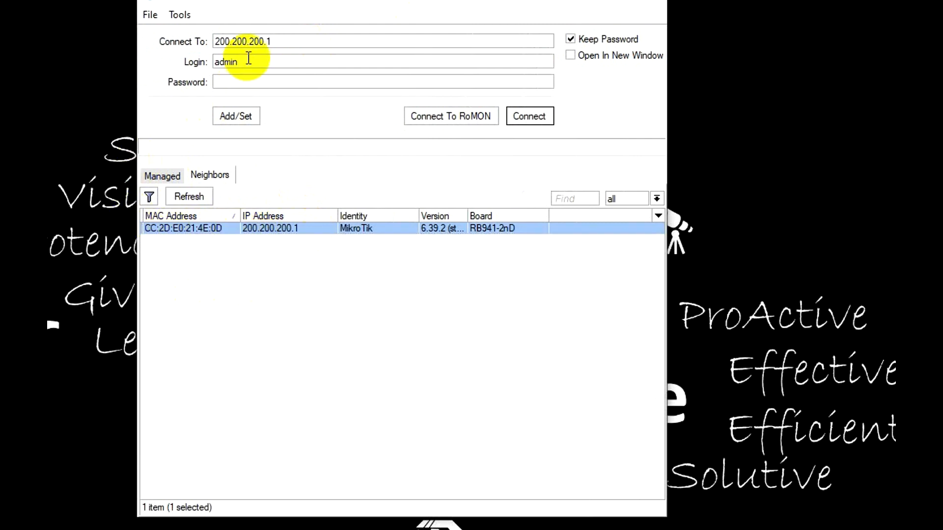
{"action": "left_click", "coordinate": [239, 80]}
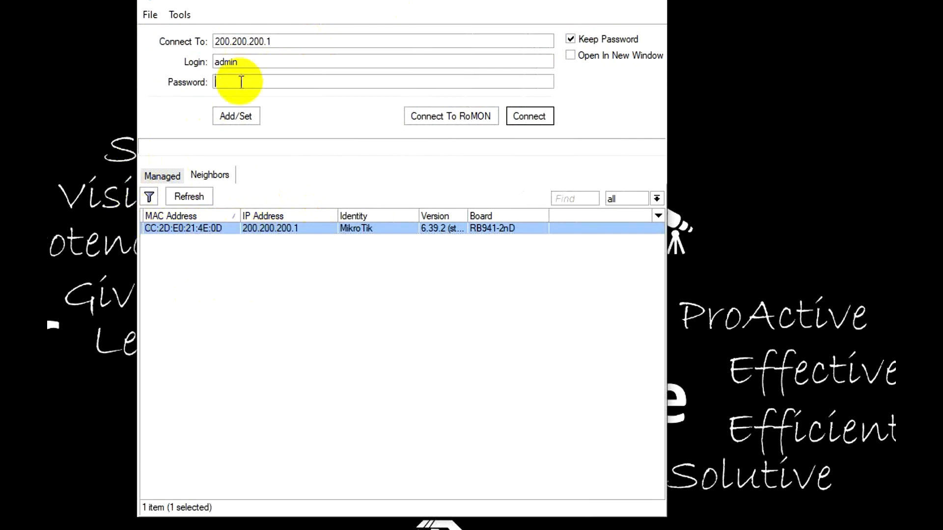
{"action": "left_click", "coordinate": [533, 118]}
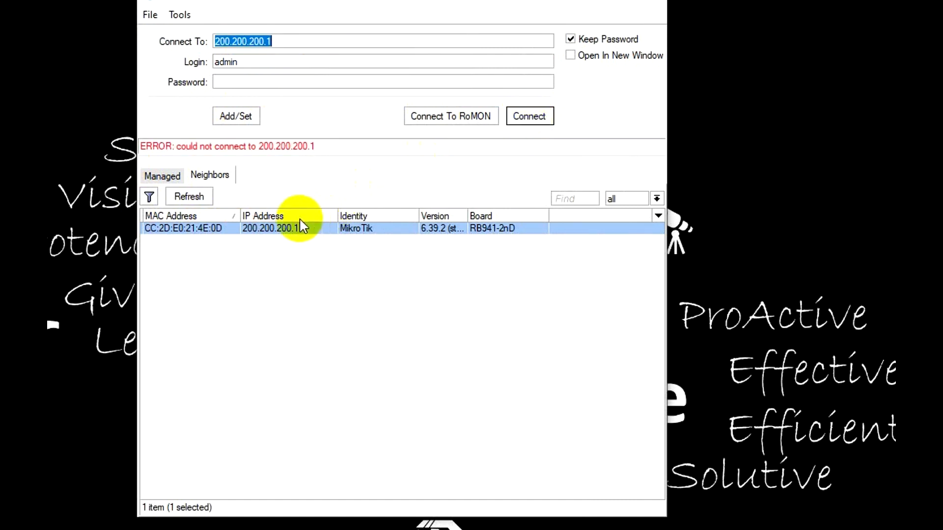
Step: Refresh the neighbor list and retry connecting to the router at 200.200.200.1
{"action": "left_click", "coordinate": [197, 197]}
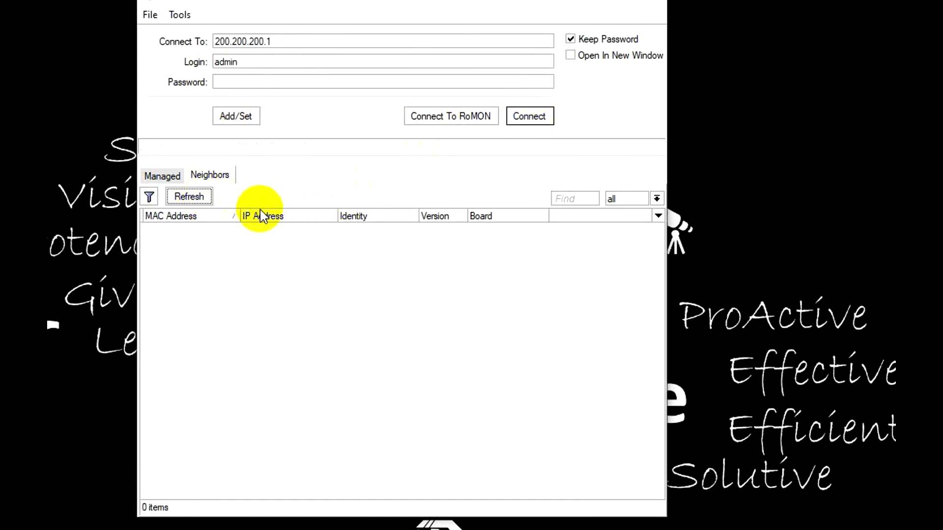
{"action": "left_click", "coordinate": [266, 228]}
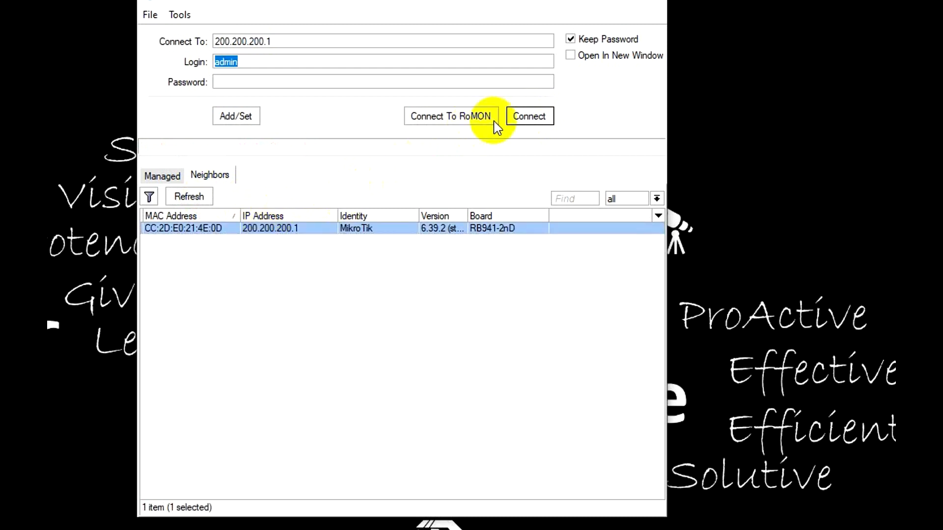
{"action": "left_click", "coordinate": [517, 120]}
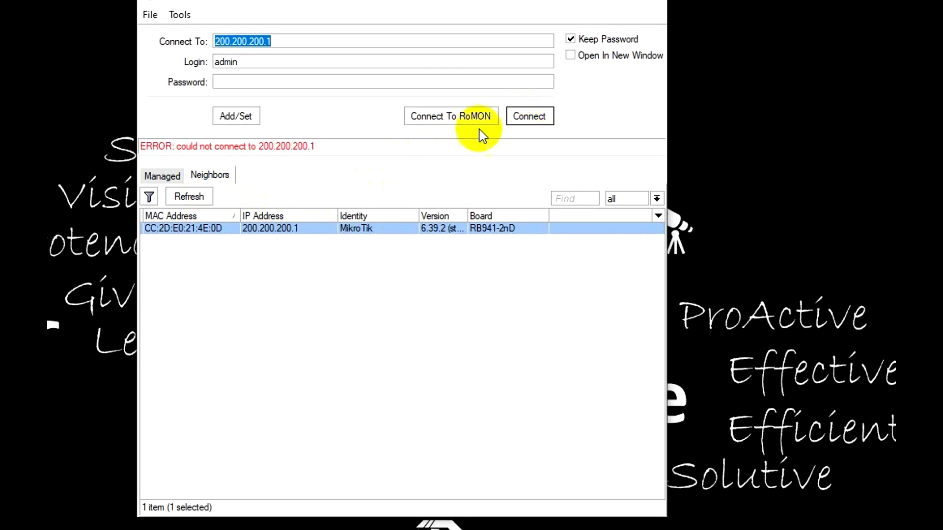
{"action": "left_click", "coordinate": [268, 230]}
{"action": "left_click", "coordinate": [530, 117]}
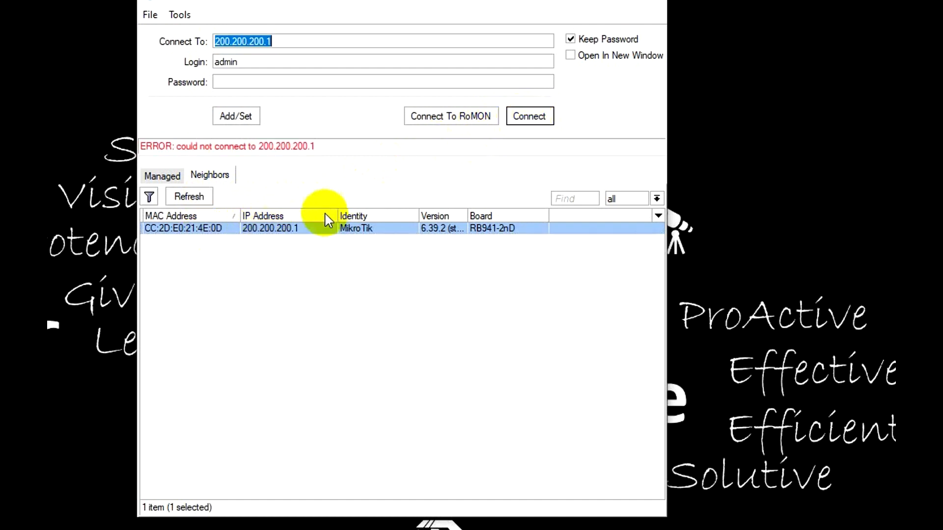
{"action": "left_click", "coordinate": [299, 231]}
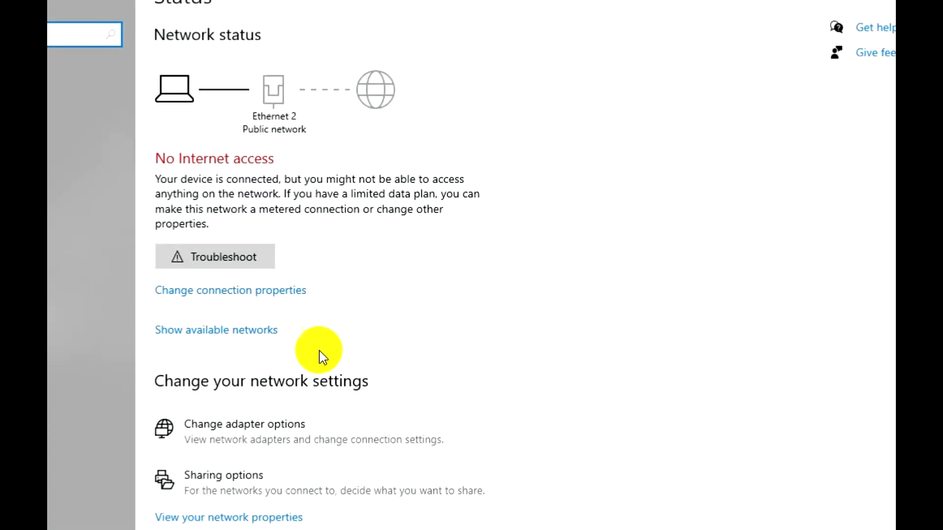
Step: Open the Internet Protocol Version 4 (TCP/IPv4) properties of the Ethernet 2 connection through the Network and Sharing Center
{"action": "scroll", "coordinate": [275, 364], "scroll_direction": "down", "scroll_amount": 1}
{"action": "scroll", "coordinate": [238, 372], "scroll_direction": "down", "scroll_amount": 2}
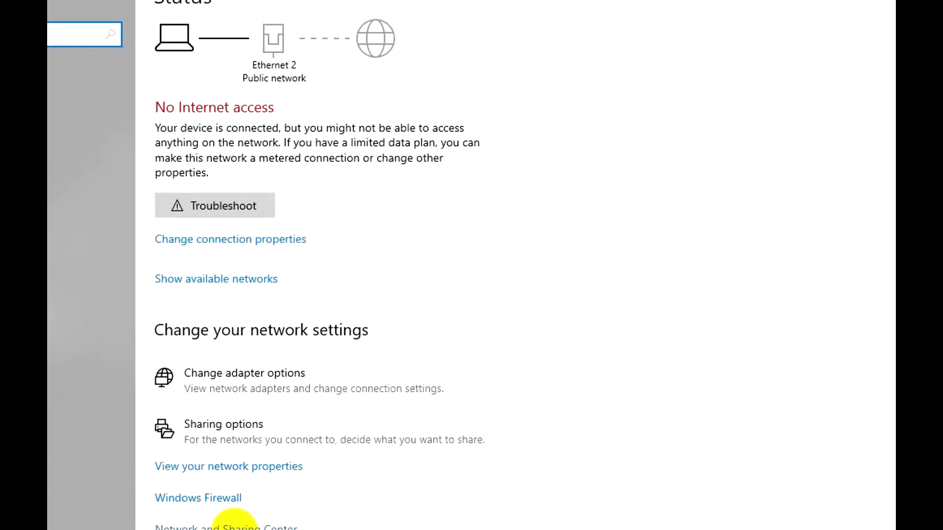
{"action": "left_click", "coordinate": [234, 528]}
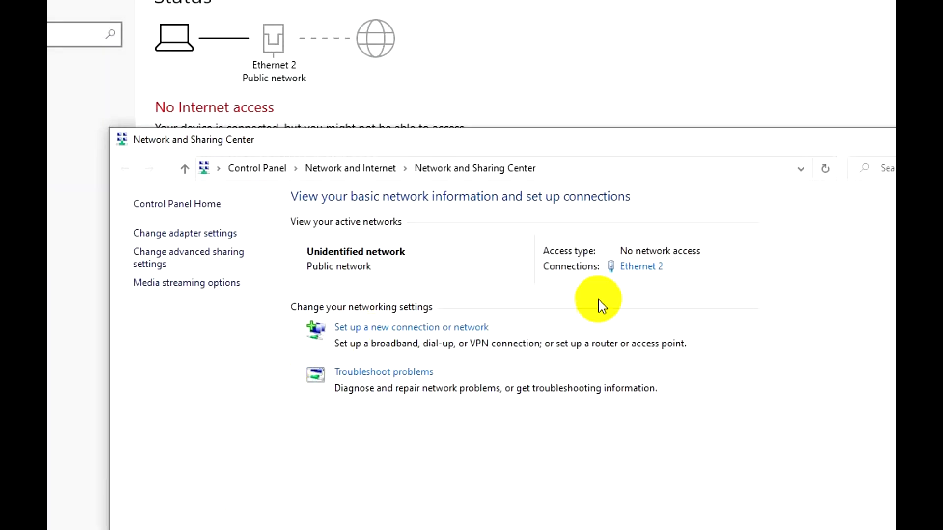
{"action": "left_click", "coordinate": [633, 269]}
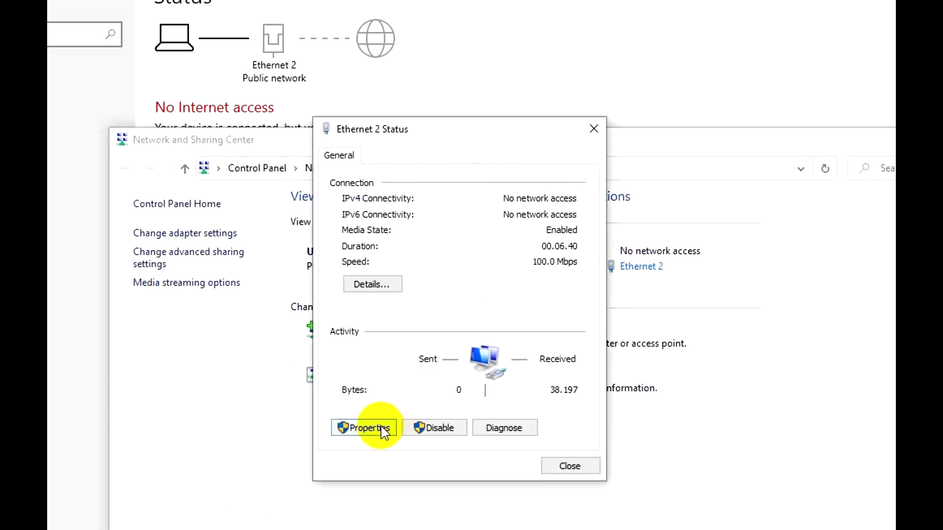
{"action": "left_click", "coordinate": [369, 428]}
{"action": "left_click", "coordinate": [428, 342]}
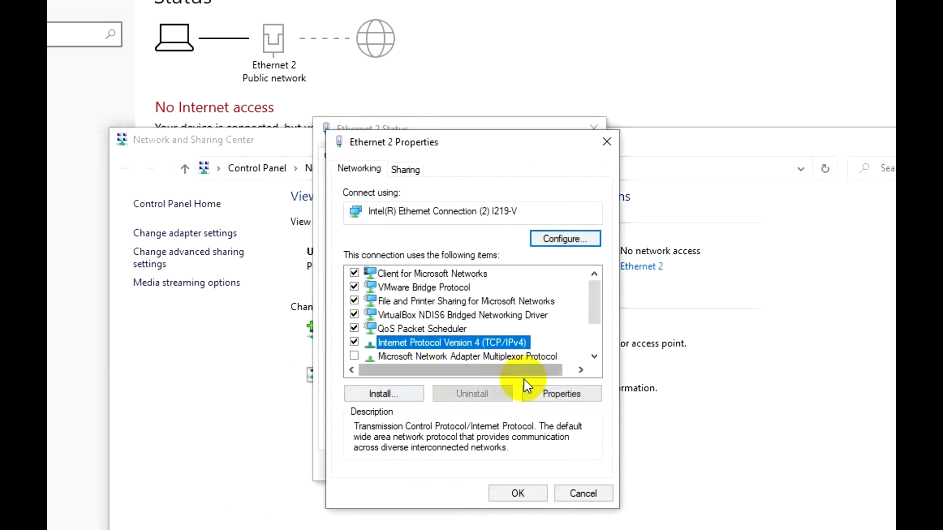
{"action": "left_click", "coordinate": [541, 395]}
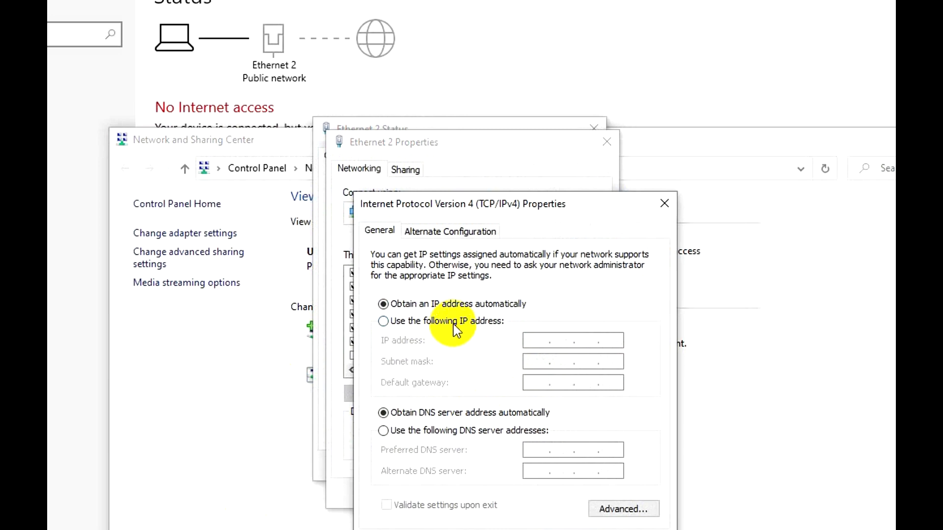
Step: Switch to a manual IP configuration with address 200.200.200.2 and subnet mask 255.255.255.0
{"action": "left_click", "coordinate": [457, 322]}
{"action": "left_click", "coordinate": [527, 339]}
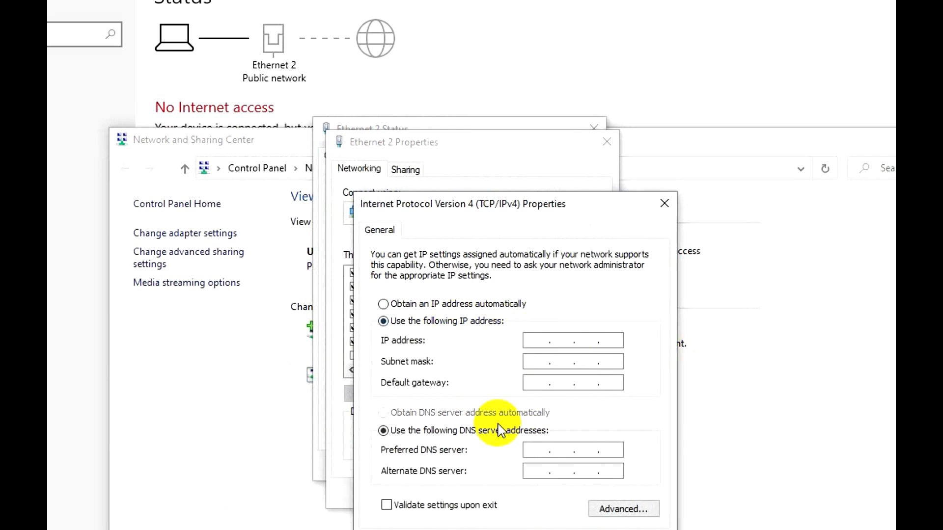
{"action": "type", "text": "192"}
{"action": "key", "text": "BackSpace"}
{"action": "key", "text": "BackSpace"}
{"action": "key", "text": "BackSpace"}
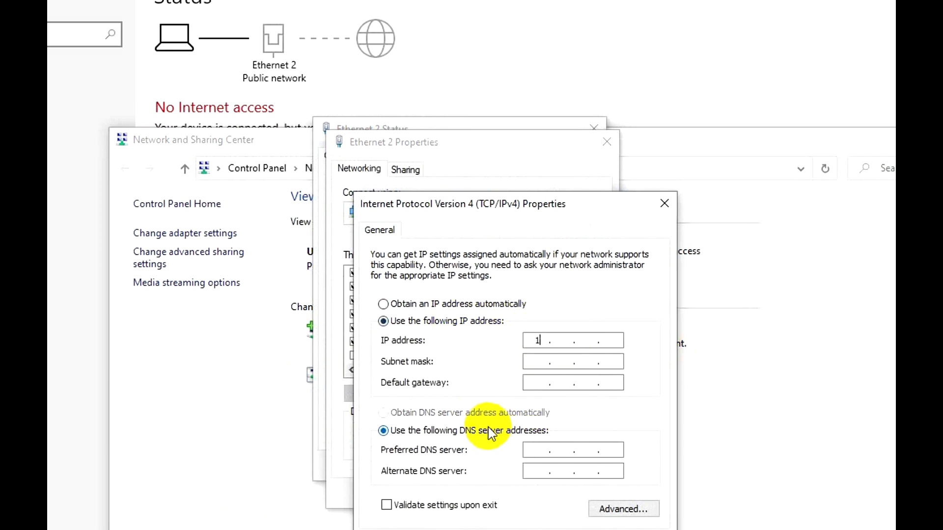
{"action": "type", "text": "200 . 200 . 200"}
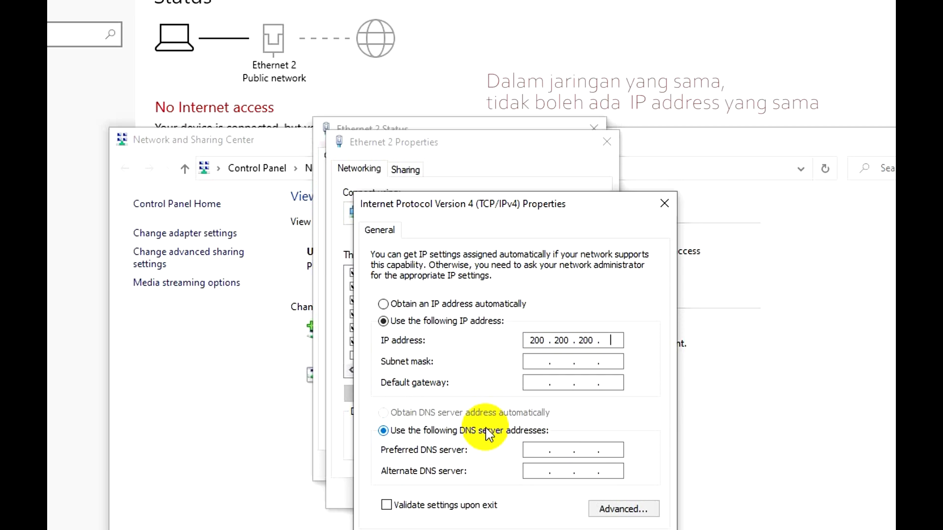
{"action": "type", "text": "2"}
{"action": "key", "text": "Tab"}
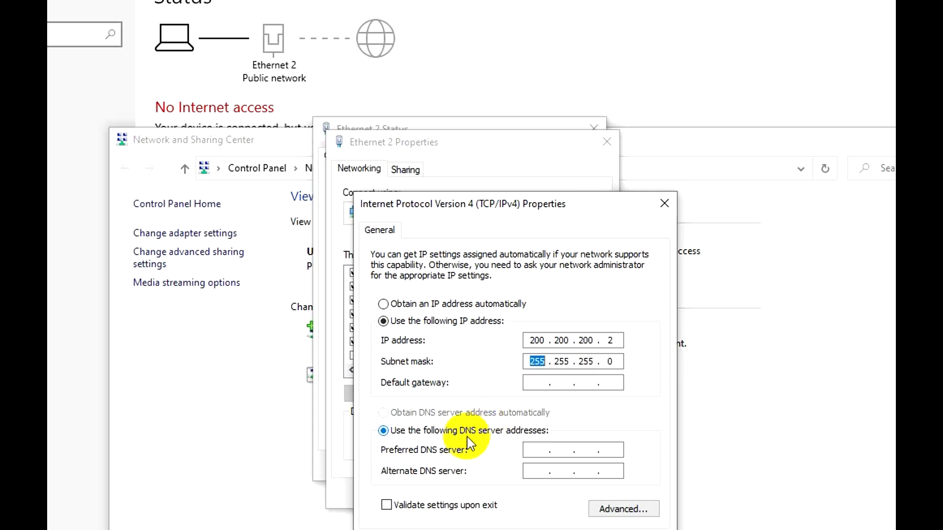
{"action": "left_click", "coordinate": [536, 359]}
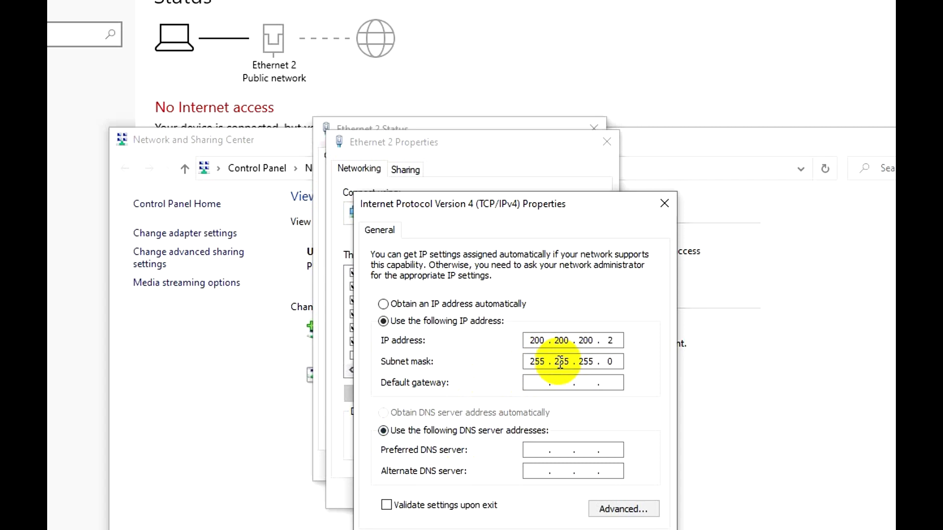
Step: Set the default gateway to 200.200.200.1, save the IPv4 configuration and close the Ethernet 2 dialogs
{"action": "left_click", "coordinate": [543, 384]}
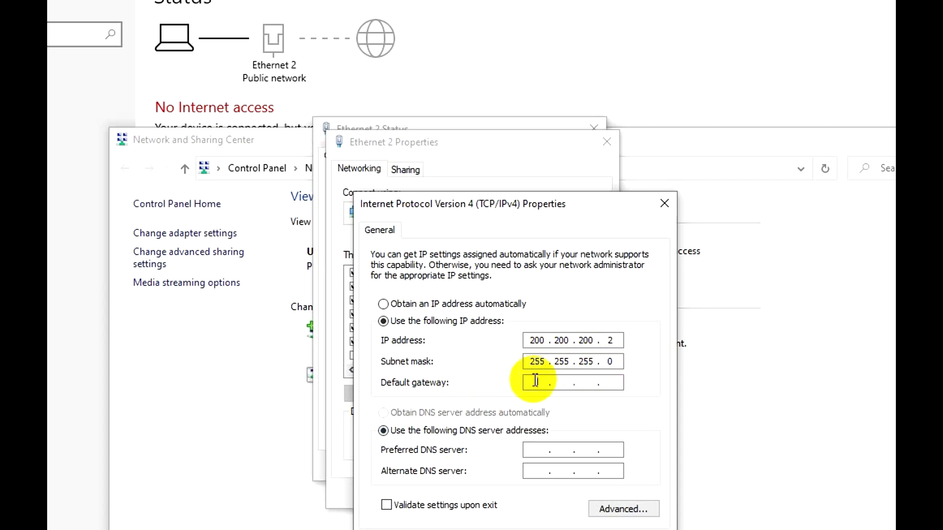
{"action": "type", "text": "200 . 200 . 20"}
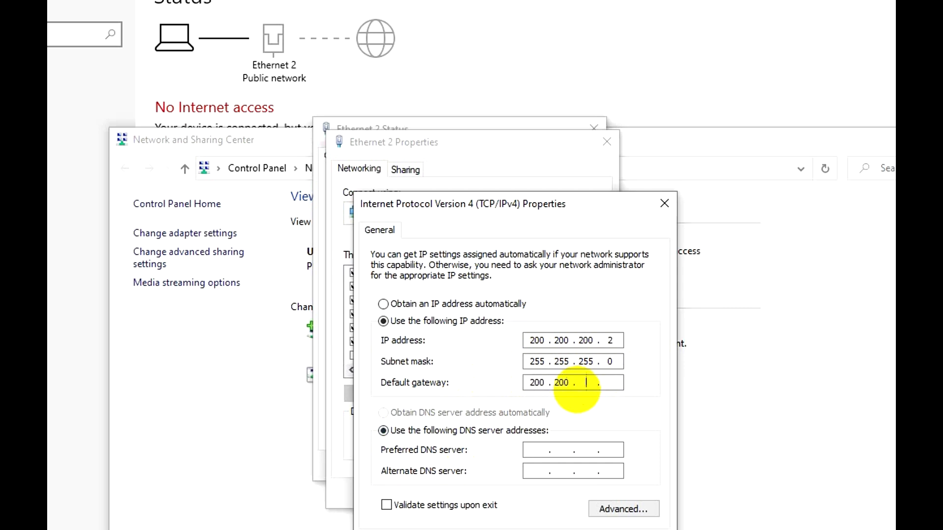
{"action": "type", "text": "0 . 1"}
{"action": "left_click", "coordinate": [595, 528]}
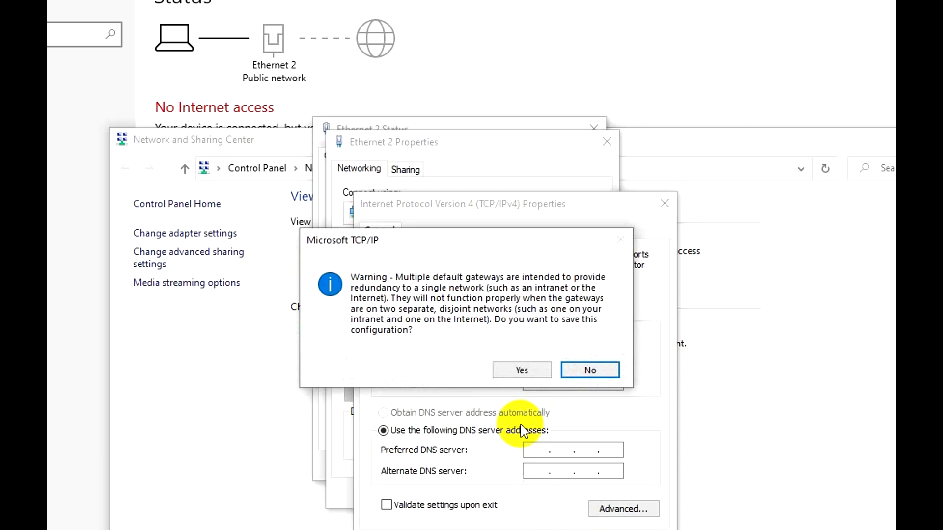
{"action": "left_click", "coordinate": [508, 369]}
{"action": "left_click", "coordinate": [529, 494]}
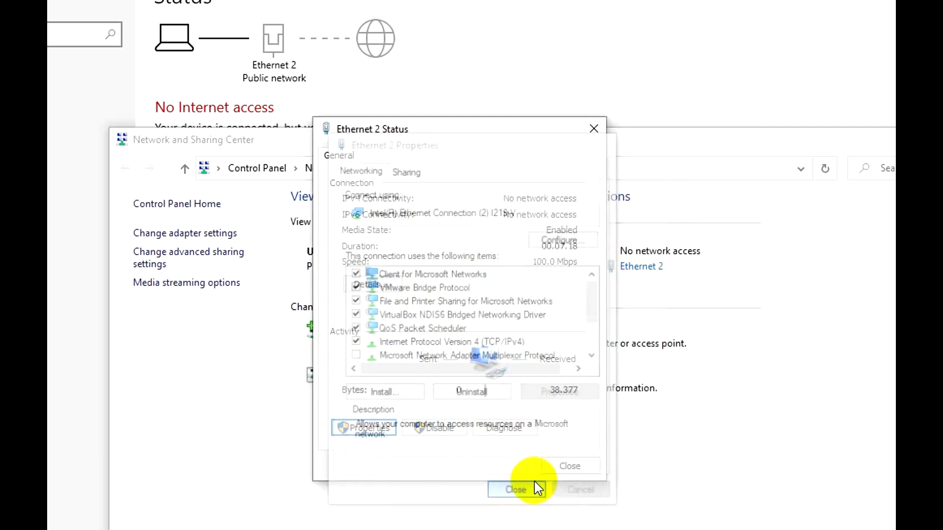
{"action": "left_click", "coordinate": [548, 470]}
{"action": "left_click", "coordinate": [548, 469]}
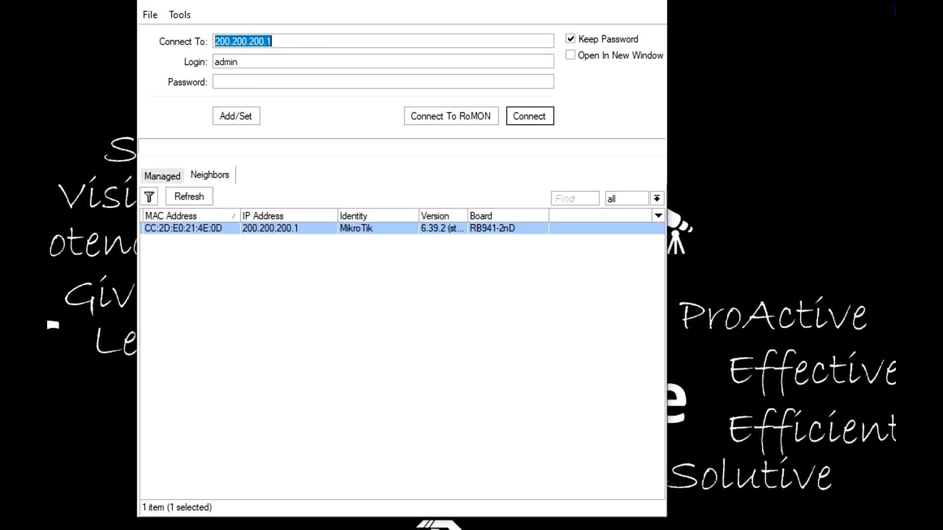
Step: Connect to the router at 200.200.200.1 in WinBox as admin with a blank password and look over its IP options
{"action": "key", "text": "Tab"}
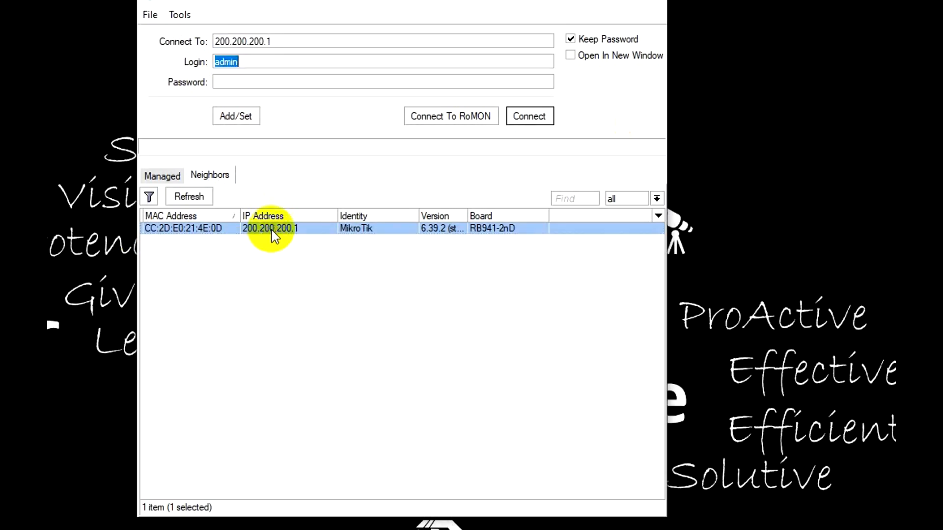
{"action": "left_click", "coordinate": [548, 120]}
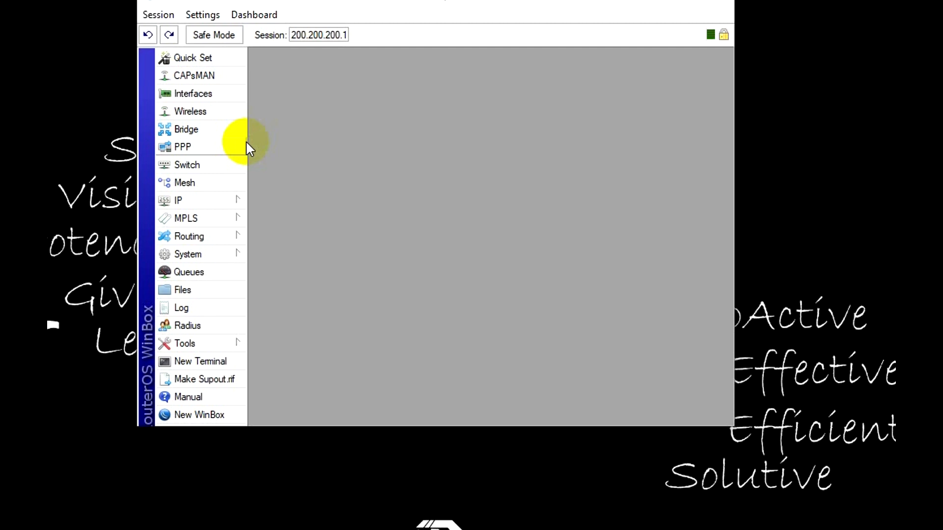
{"action": "left_click", "coordinate": [229, 201]}
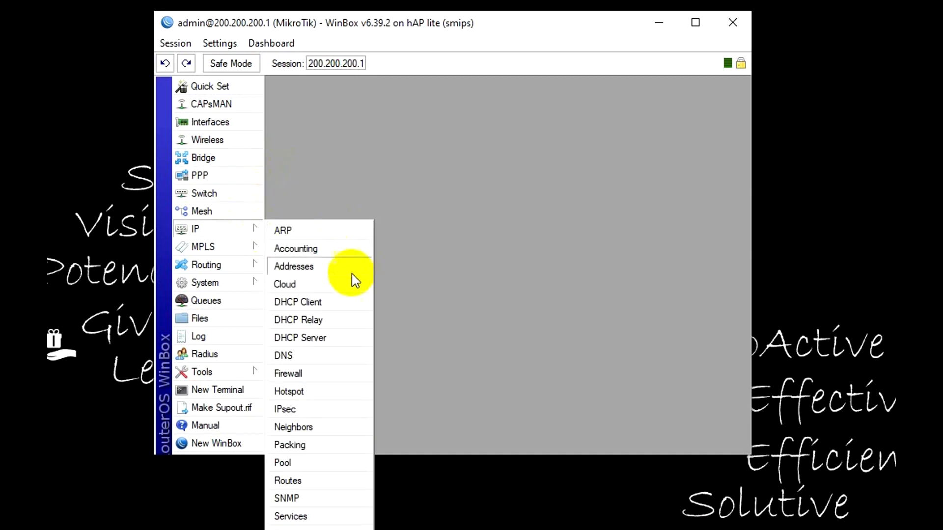
{"action": "left_click", "coordinate": [231, 232]}
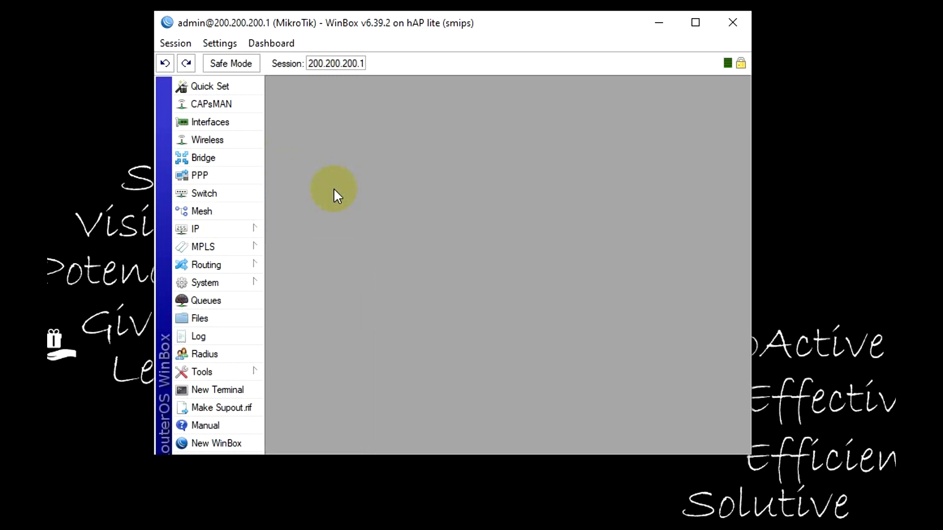
Step: Close the WinBox session and open the router's web interface at 200.200.200.1 in Firefox
{"action": "left_click", "coordinate": [720, 21]}
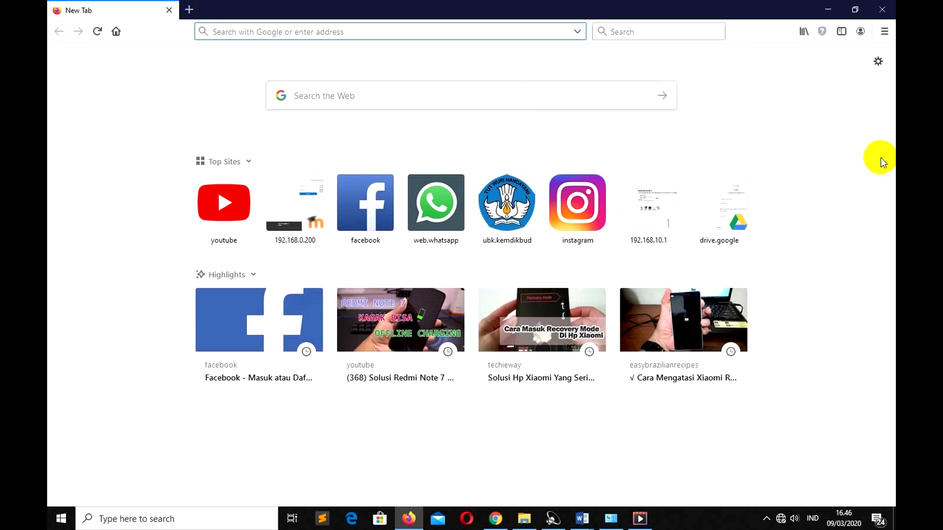
{"action": "type", "text": "2"}
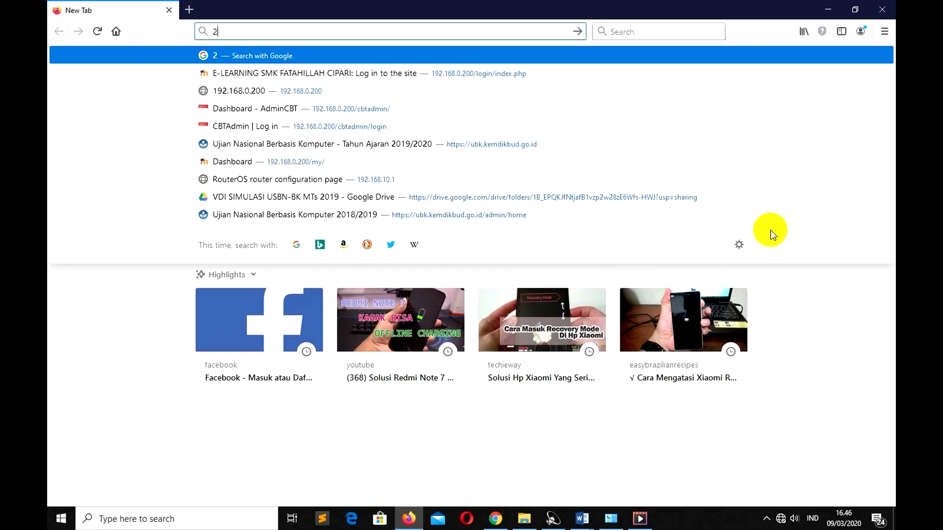
{"action": "type", "text": "00.200.200.1"}
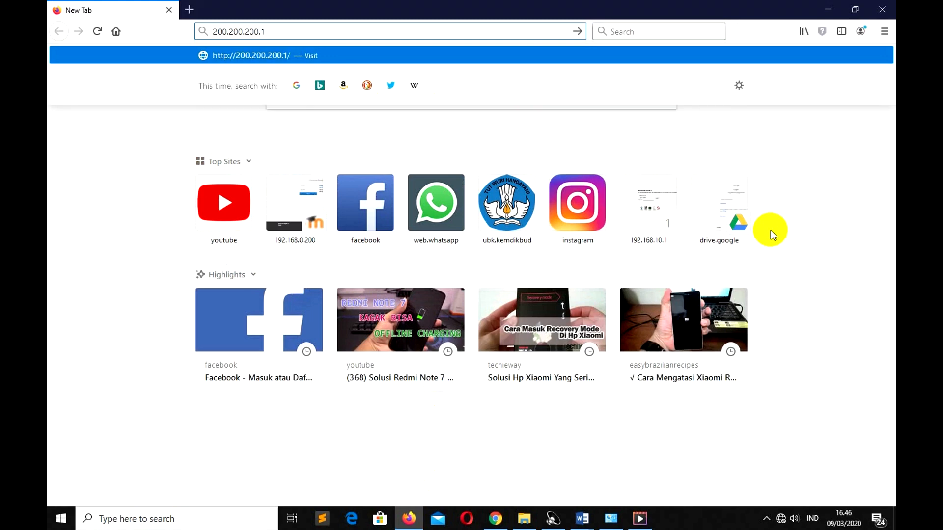
{"action": "key", "text": "Return"}
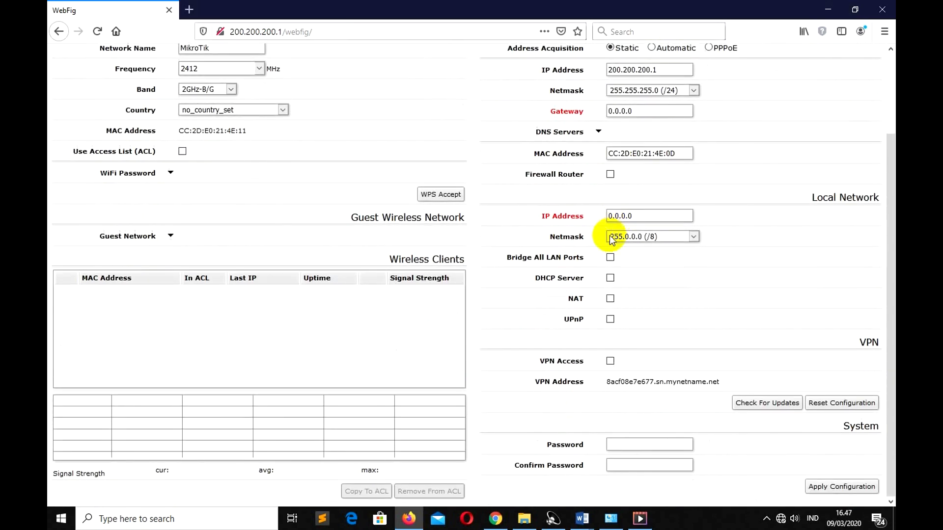
Step: Switch from Quick Set to WebFig and examine the router's IP address list, widening its Address column
{"action": "left_click", "coordinate": [762, 55]}
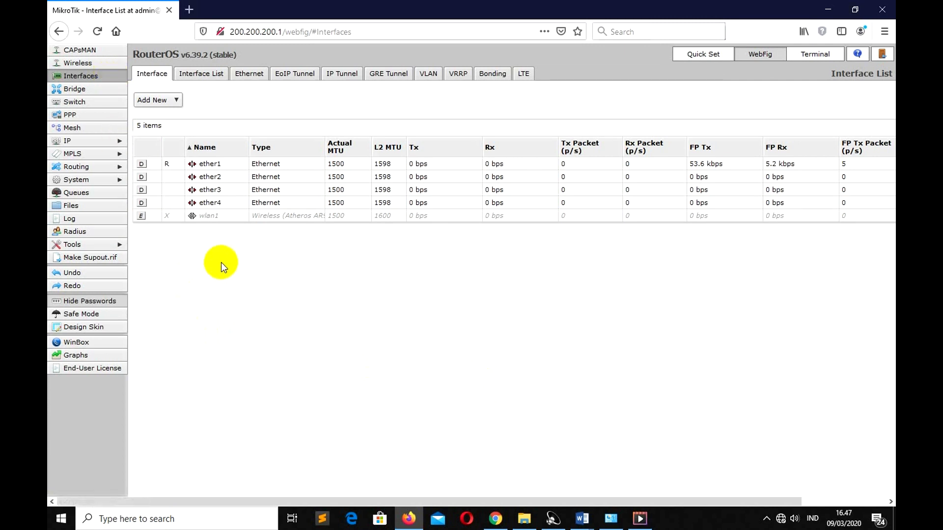
{"action": "left_click", "coordinate": [87, 144]}
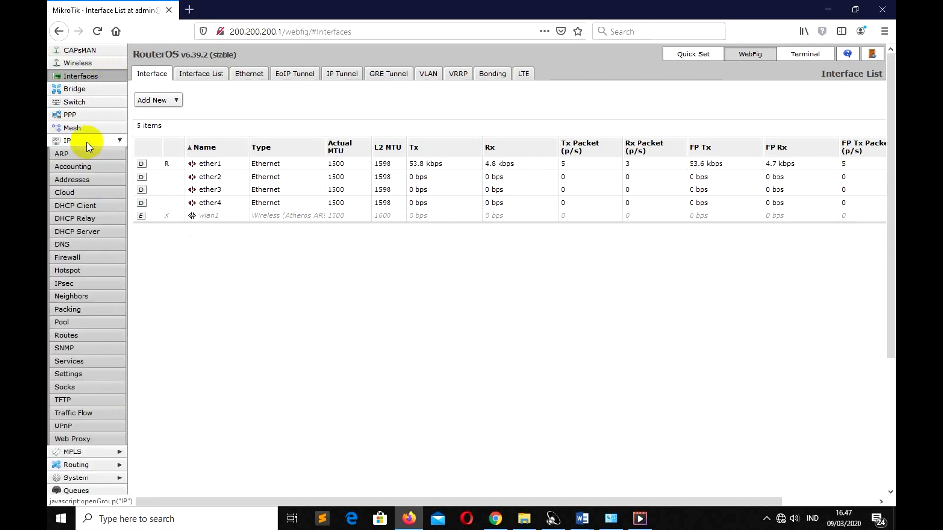
{"action": "left_click", "coordinate": [90, 176]}
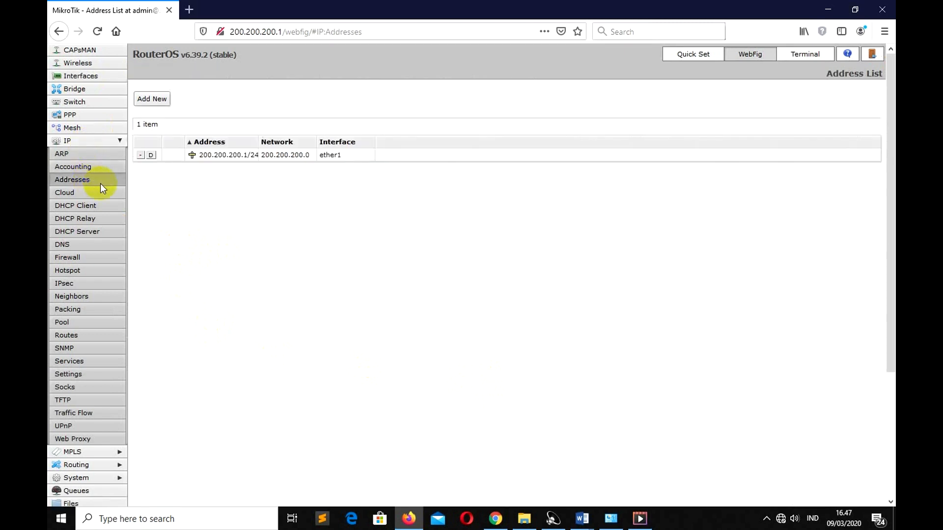
{"action": "left_click_drag", "start_coordinate": [259, 141], "coordinate": [265, 141]}
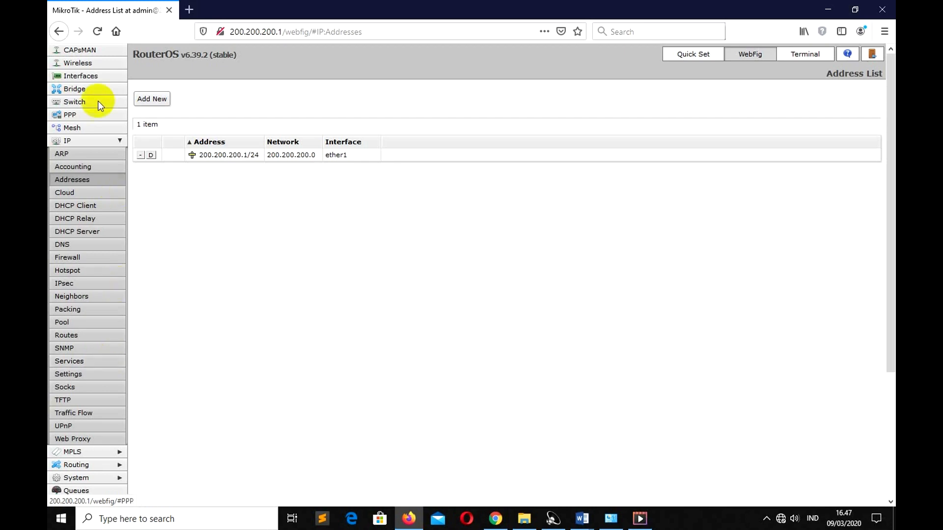
{"action": "scroll", "coordinate": [123, 162], "scroll_direction": "down", "scroll_amount": 3}
{"action": "scroll", "coordinate": [123, 158], "scroll_direction": "up", "scroll_amount": 3}
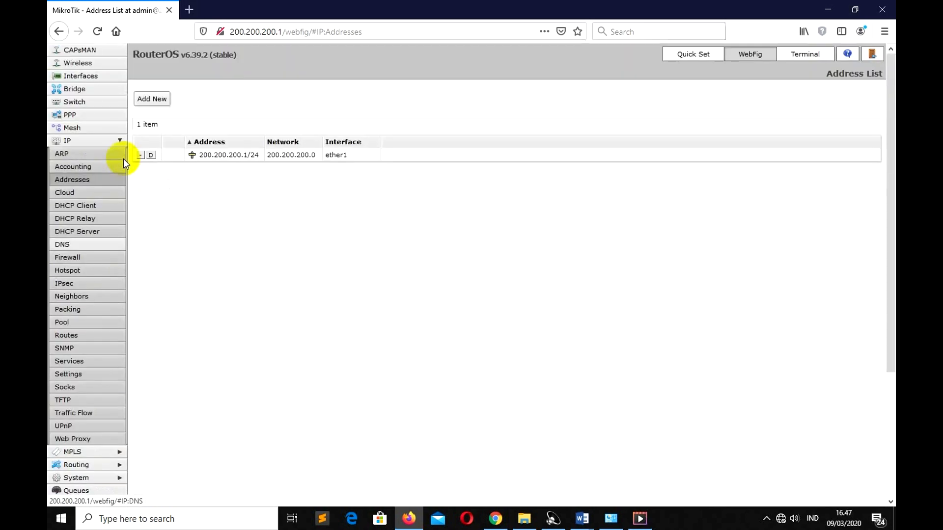